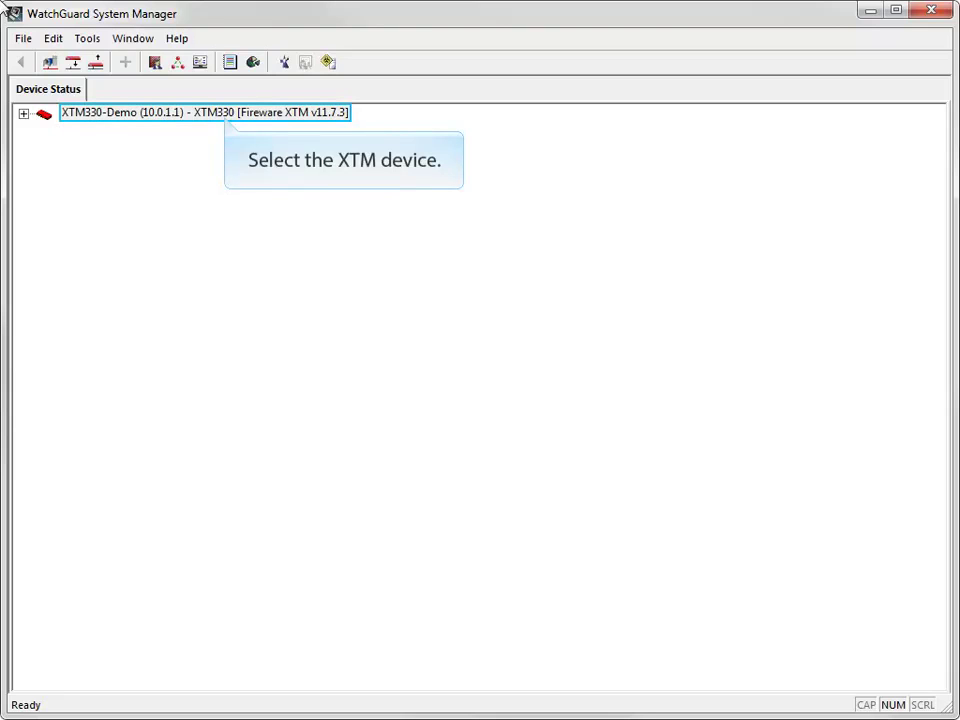
# Step: Open the XTM330-Demo configuration in Policy Manager and launch the FireCluster Setup Wizard
pyautogui.click(226, 118)
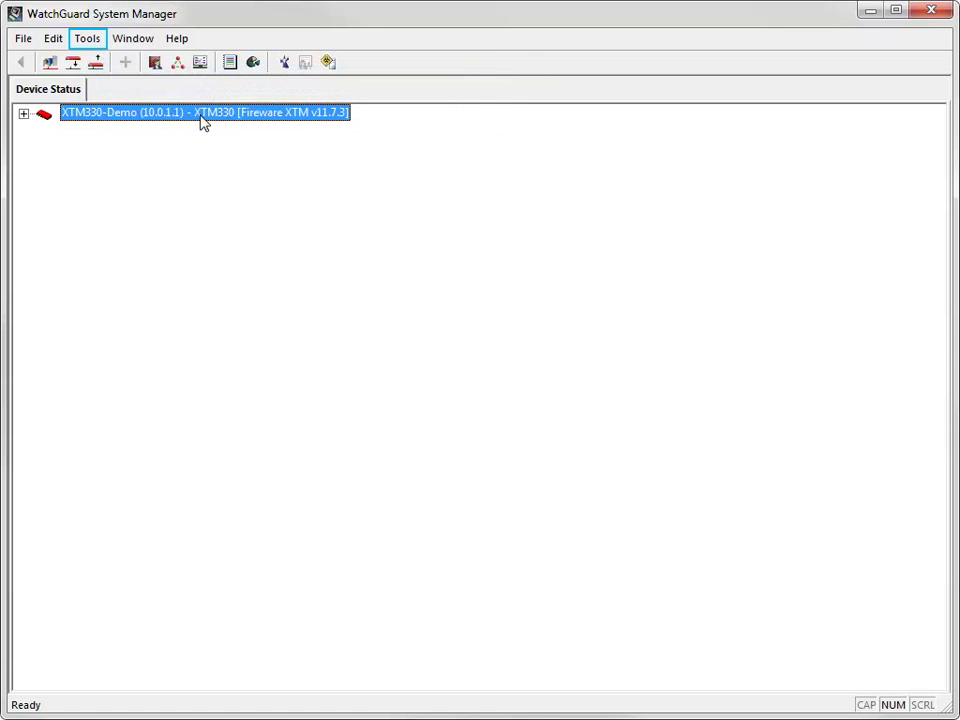
pyautogui.click(88, 40)
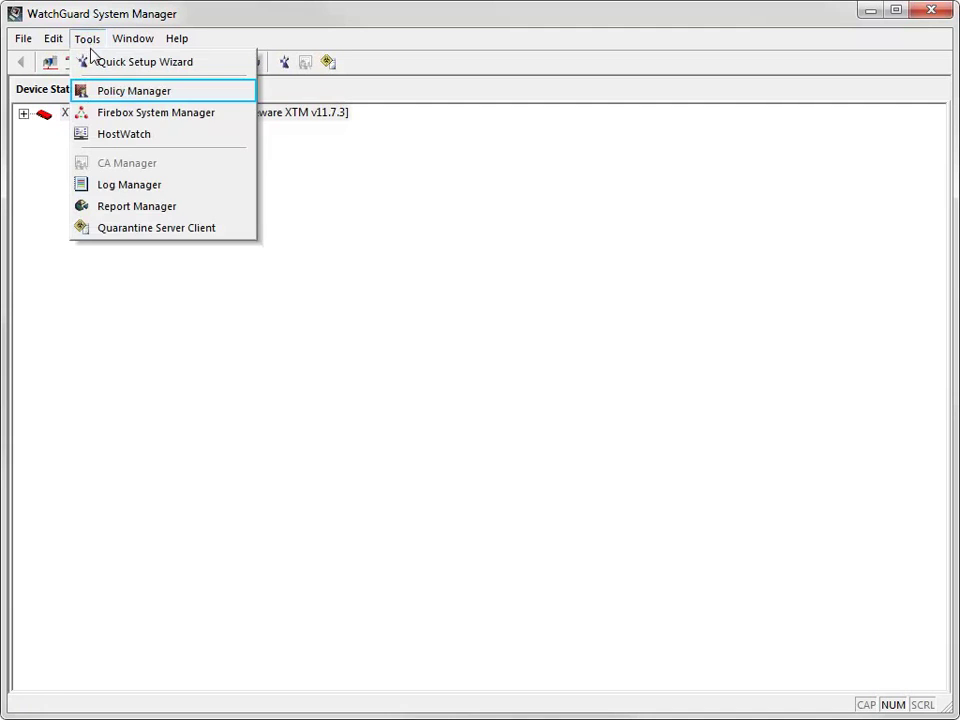
pyautogui.click(95, 91)
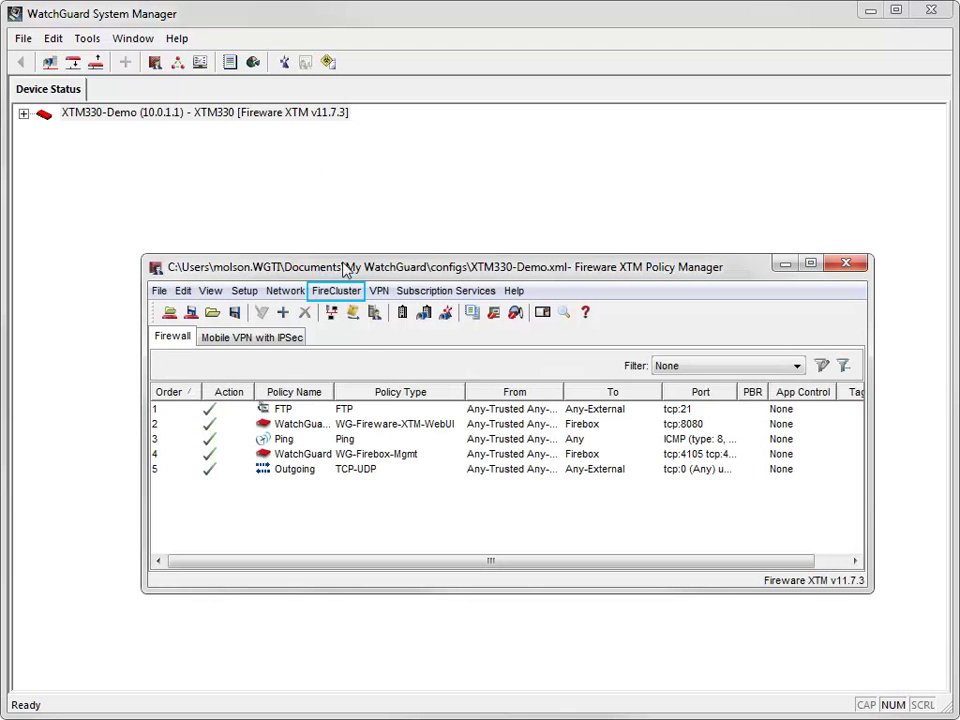
pyautogui.click(330, 290)
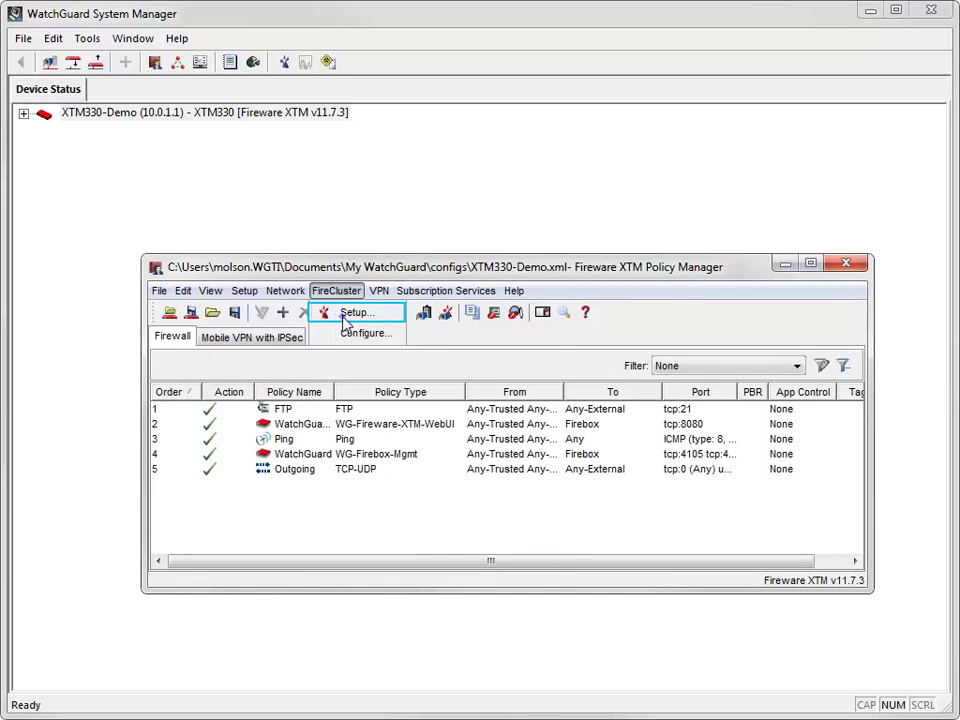
pyautogui.click(344, 318)
# Step: Choose an Active/Passive cluster with Cluster ID 1 in the FireCluster wizard
pyautogui.click(636, 605)
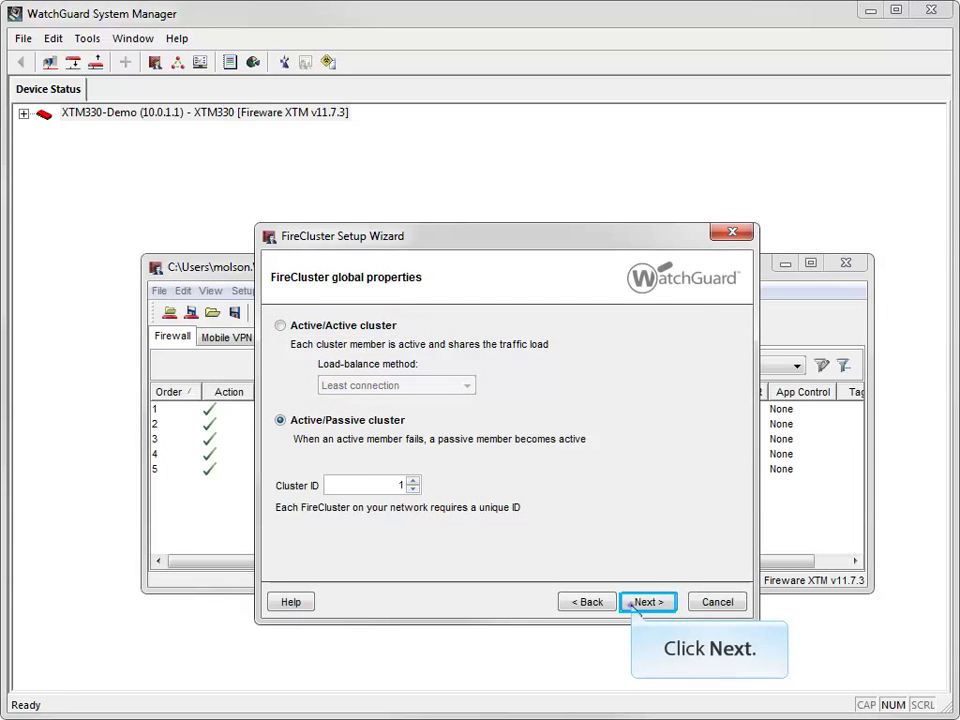
pyautogui.click(633, 607)
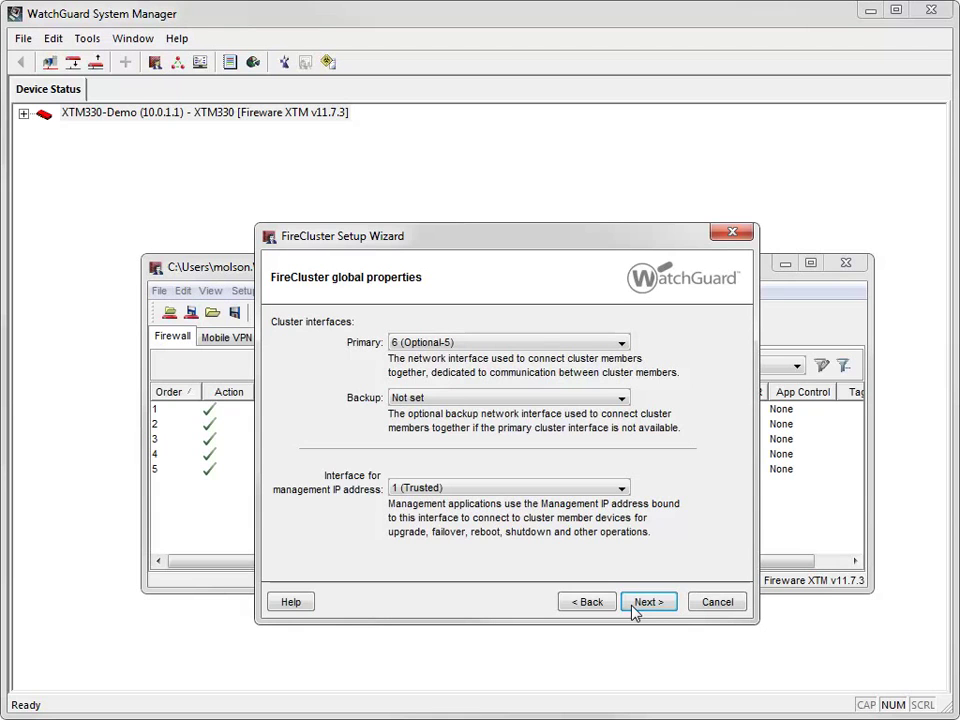
# Step: Set the backup cluster interface to 5 (Optional-4) and accept the interface settings
pyautogui.click(621, 399)
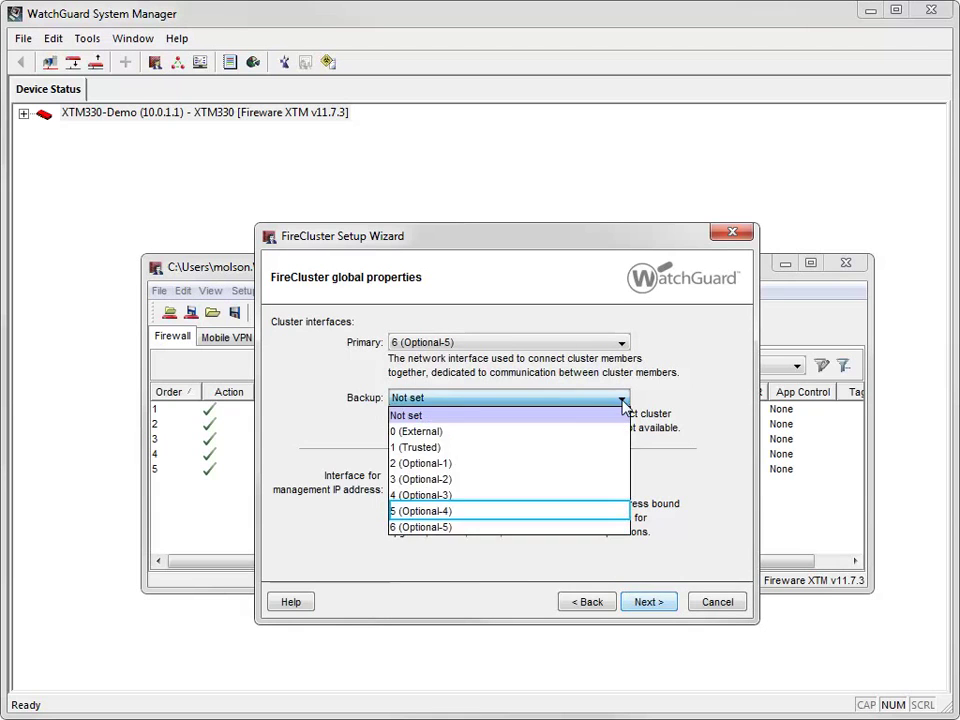
pyautogui.click(606, 510)
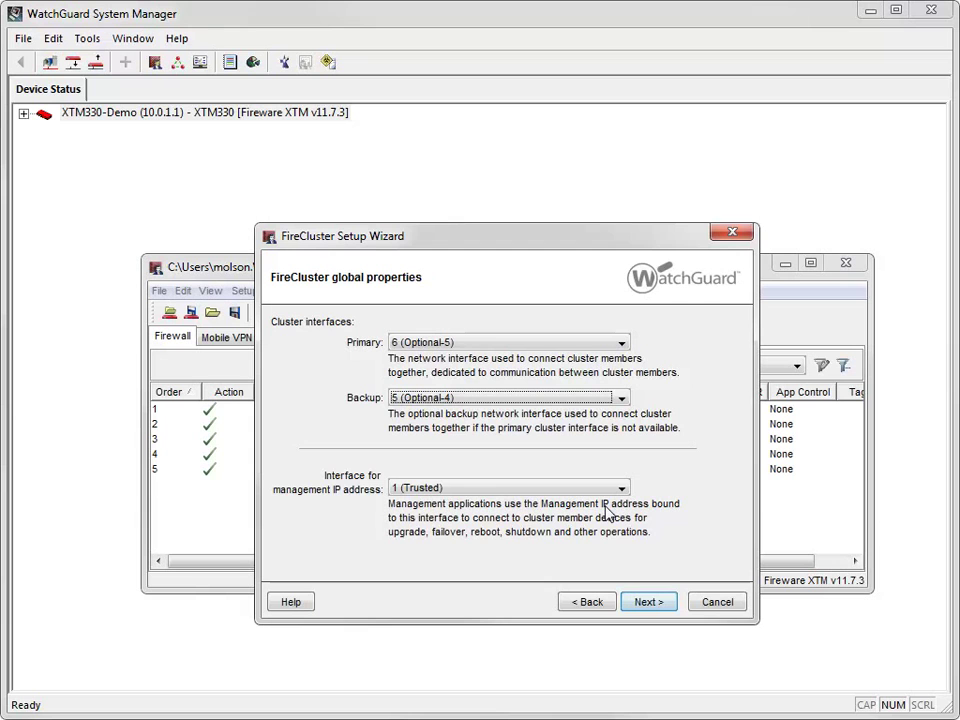
pyautogui.click(646, 604)
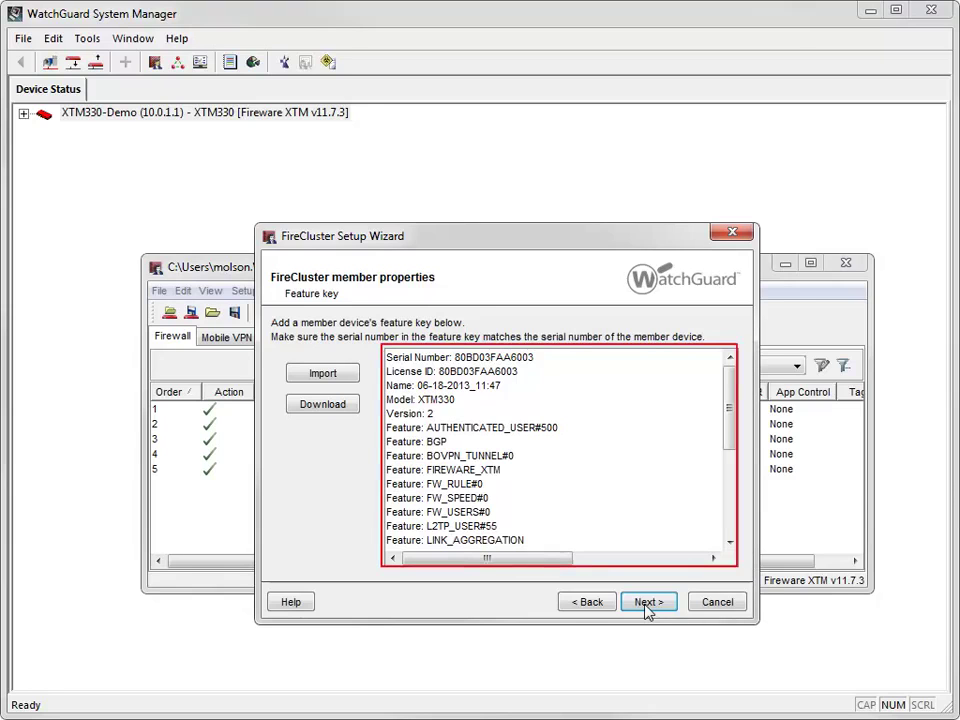
# Step: Accept the first member's XTM330 feature key and keep the member name Member1
pyautogui.click(645, 602)
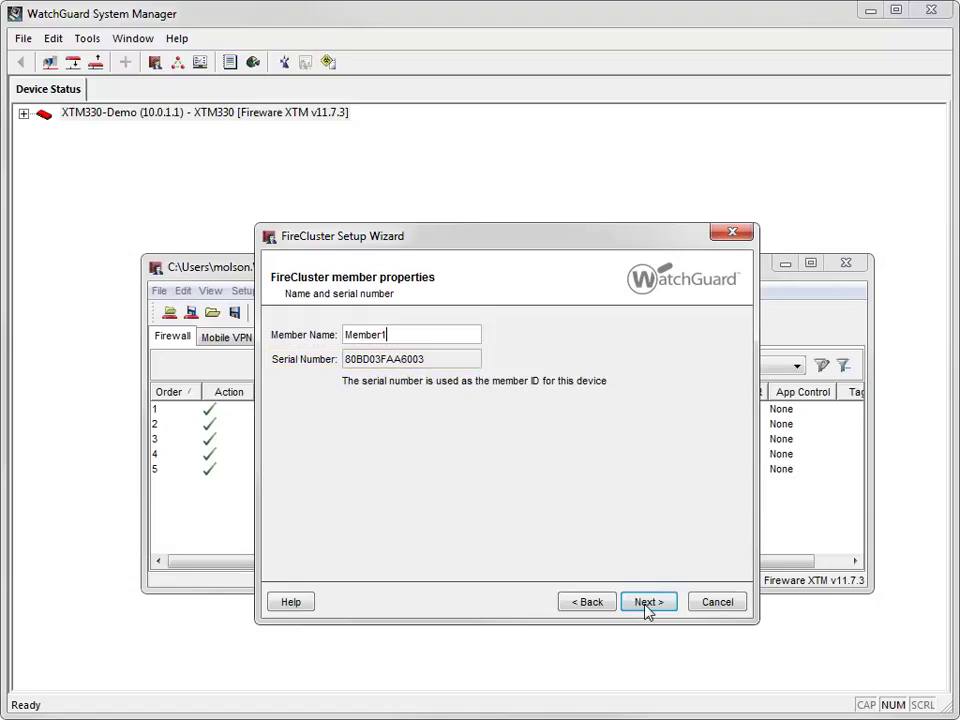
pyautogui.click(646, 602)
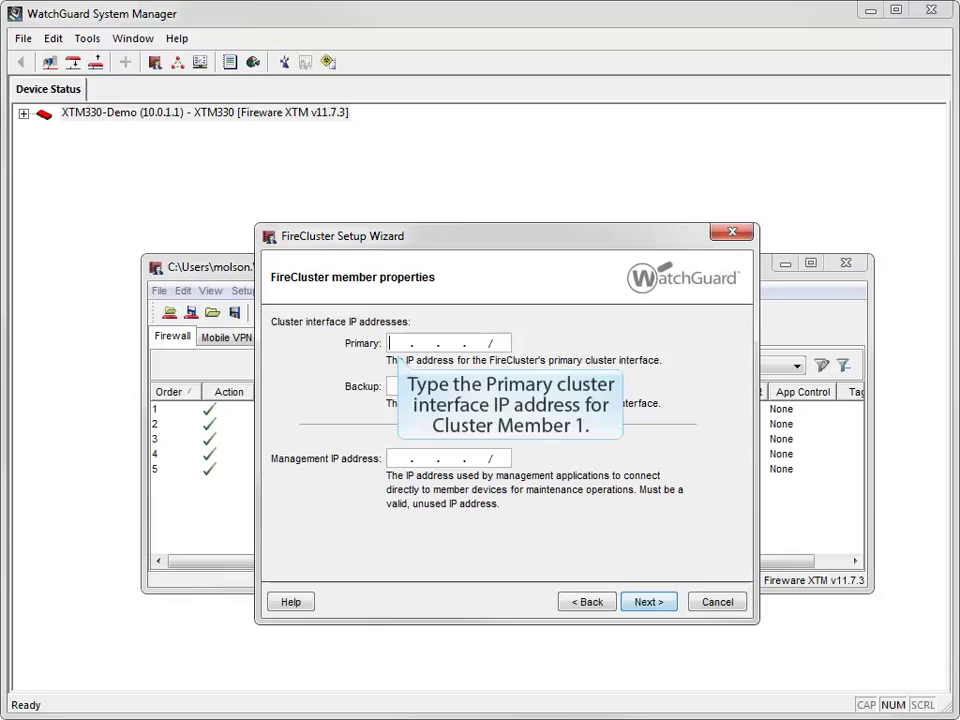
# Step: Give Member1 primary 10.10.6.1/24, backup 10.10.5.1/24 and management 10.10.1.1/24 addresses
pyautogui.write('10. 1')
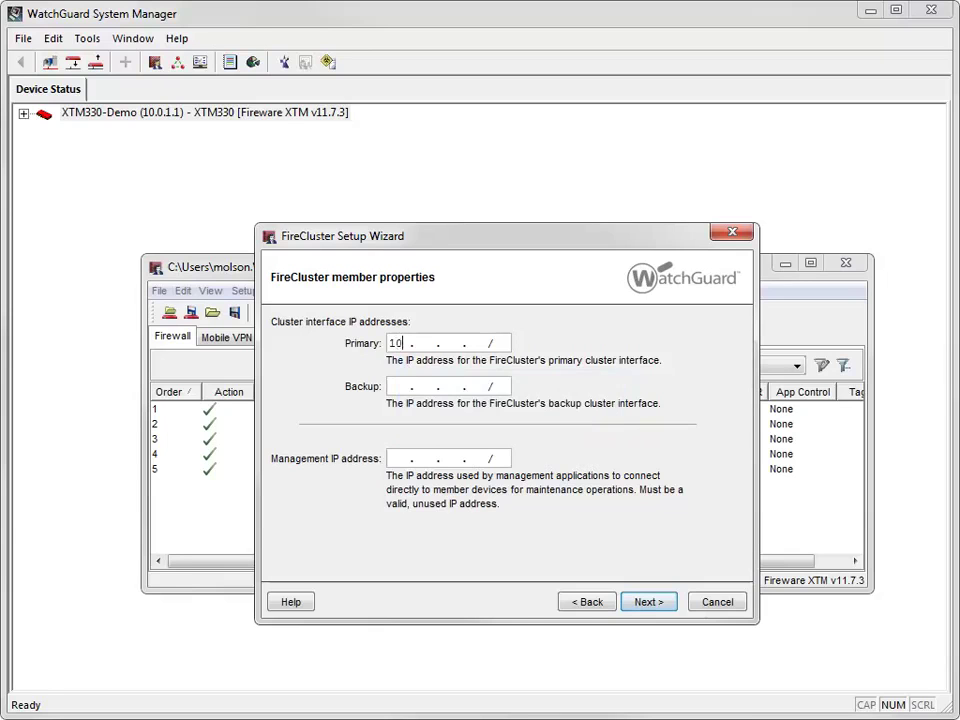
pyautogui.write('0. 6 . 1 /24')
pyautogui.press('Tab')
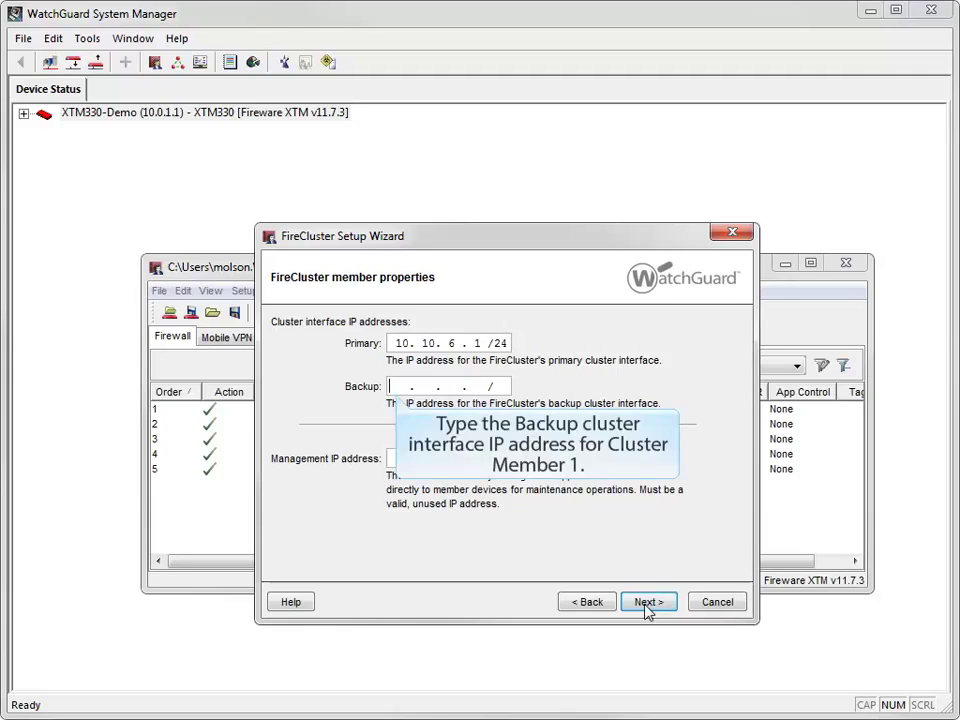
pyautogui.write('10. 10')
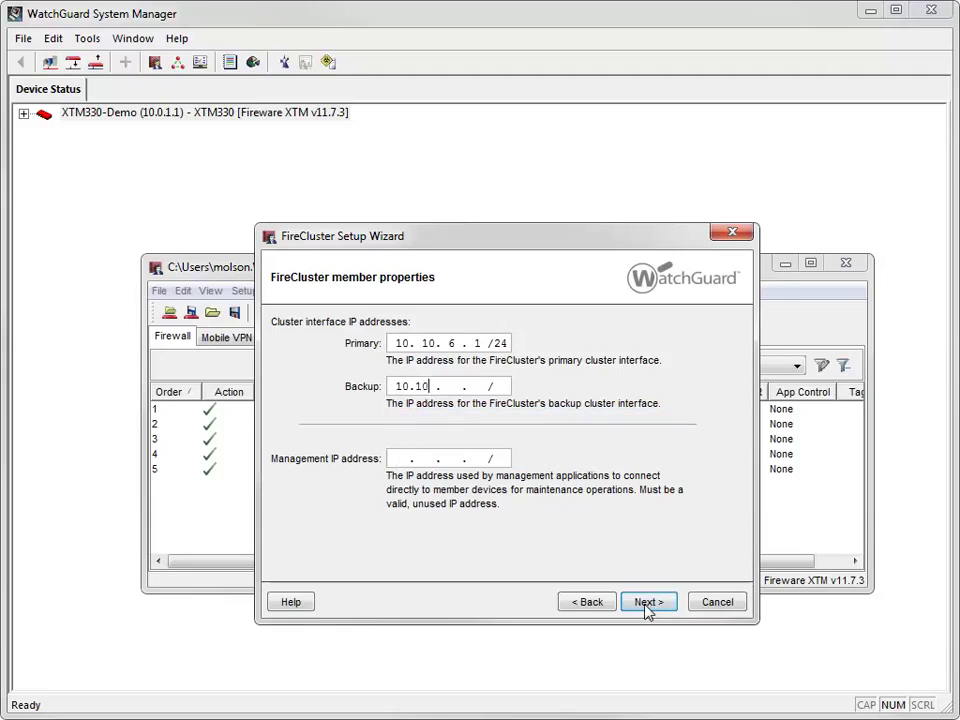
pyautogui.write('. 5 . 1 /24')
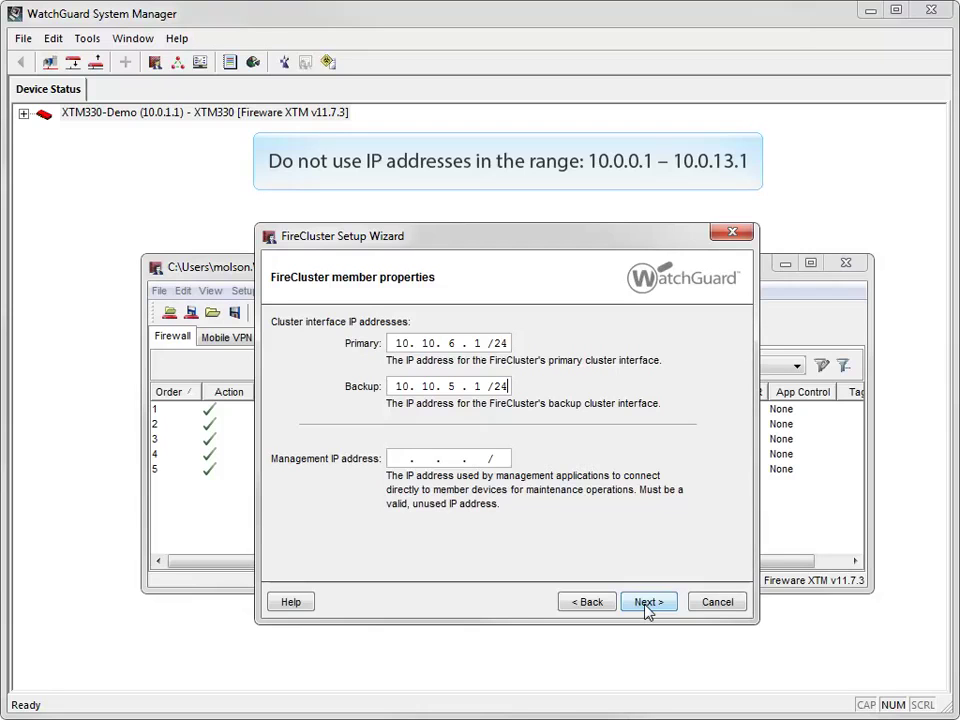
pyautogui.press('Tab')
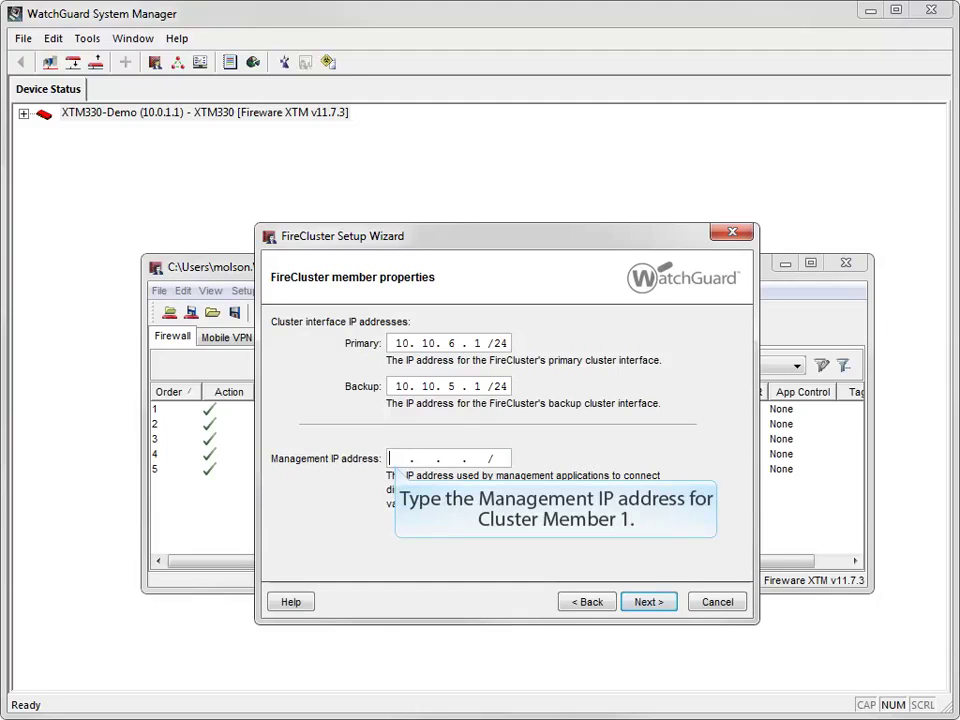
pyautogui.write('10. 1')
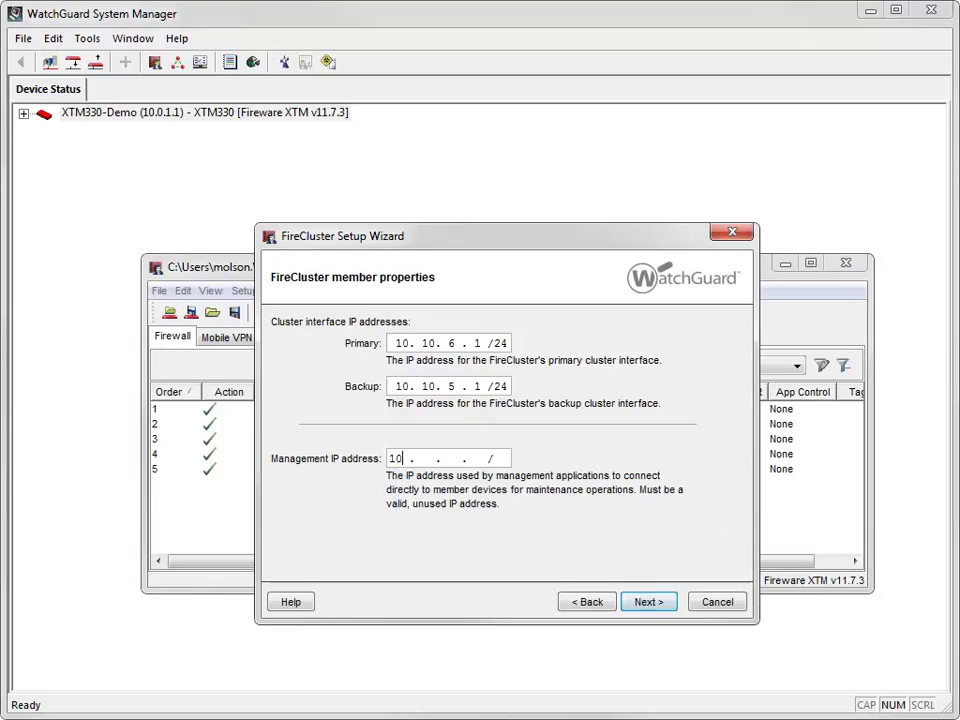
pyautogui.write('0. 1 . 1 /24')
pyautogui.click(648, 602)
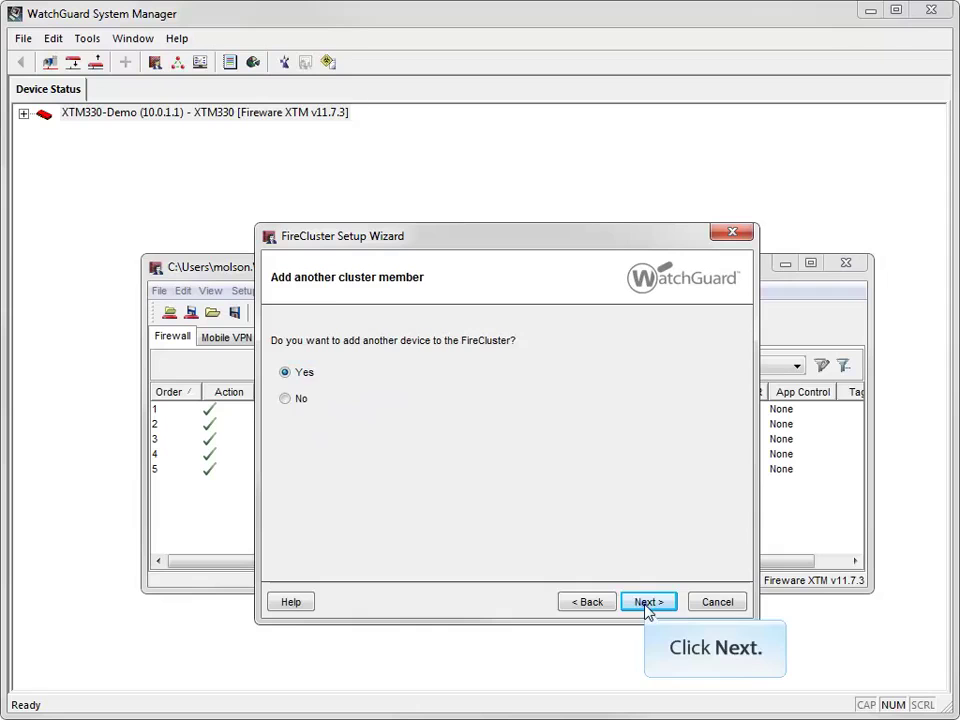
# Step: Add a second member by pasting in its feature key, keeping the name Member2
pyautogui.click(647, 603)
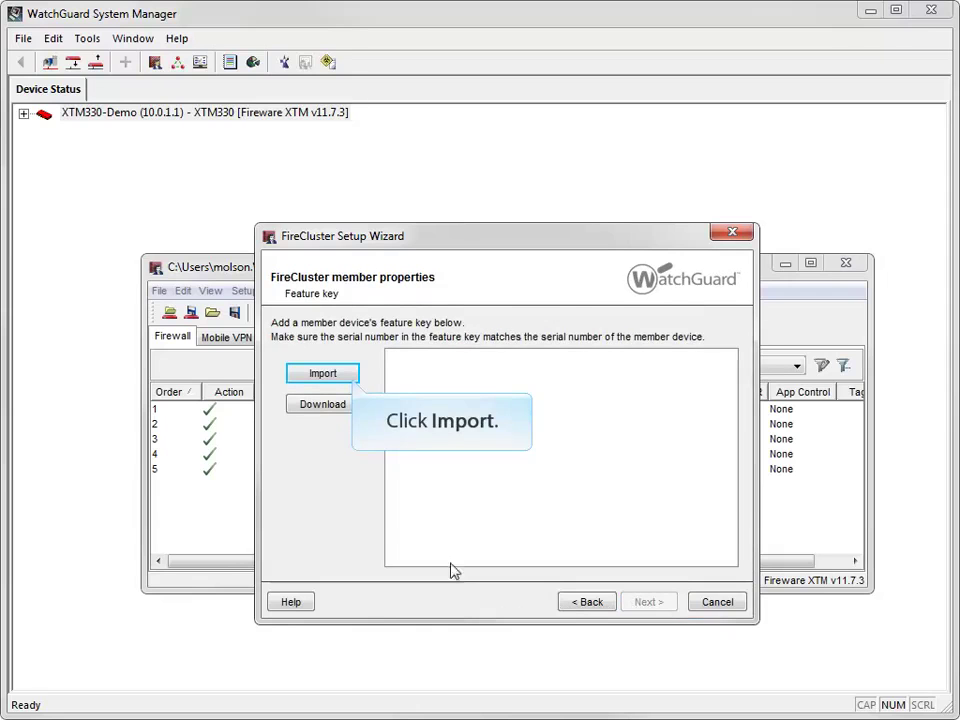
pyautogui.click(352, 377)
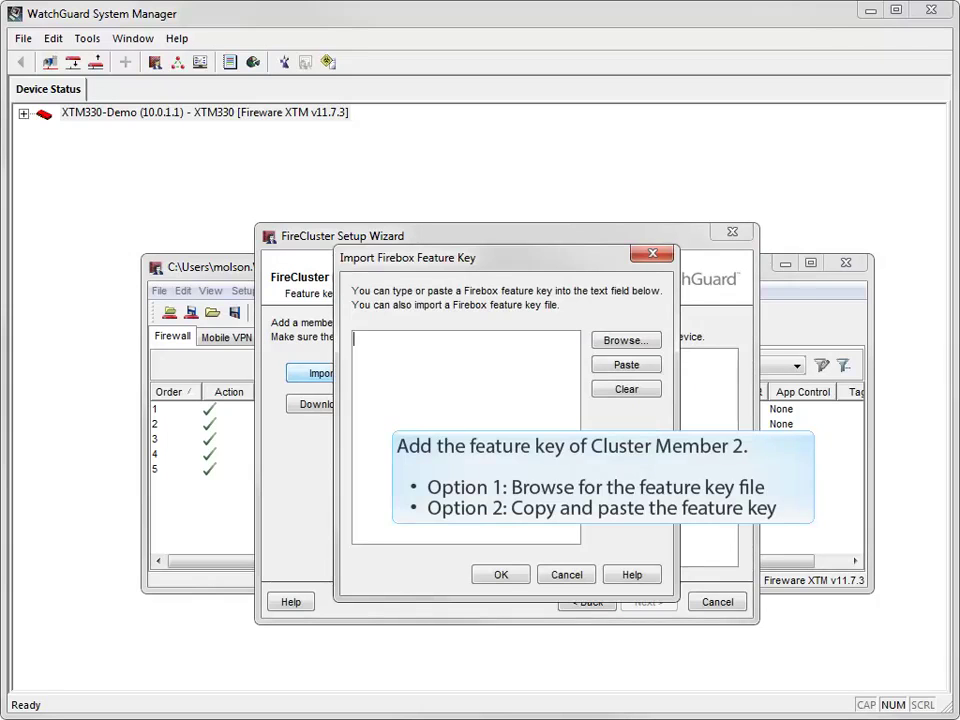
pyautogui.hotkey('ctrl', 'v')
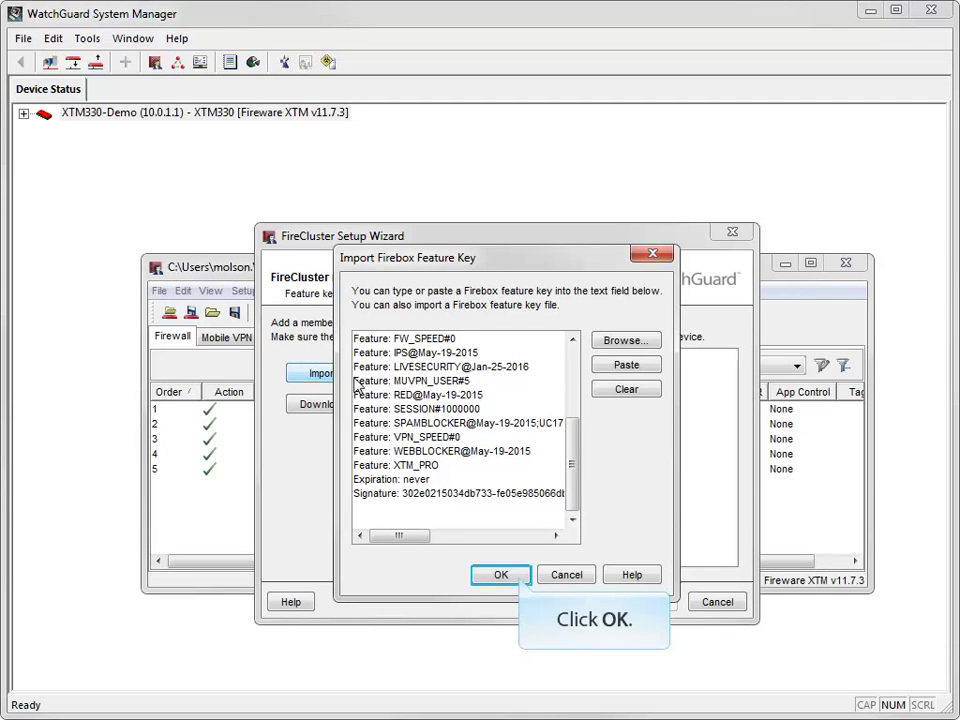
pyautogui.click(501, 574)
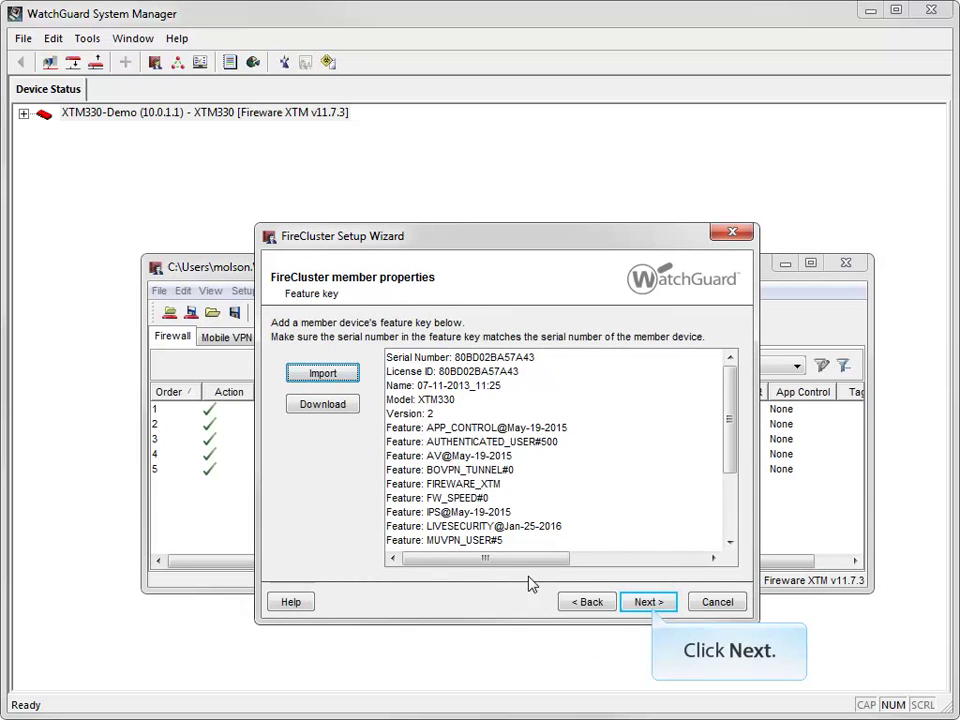
pyautogui.click(650, 605)
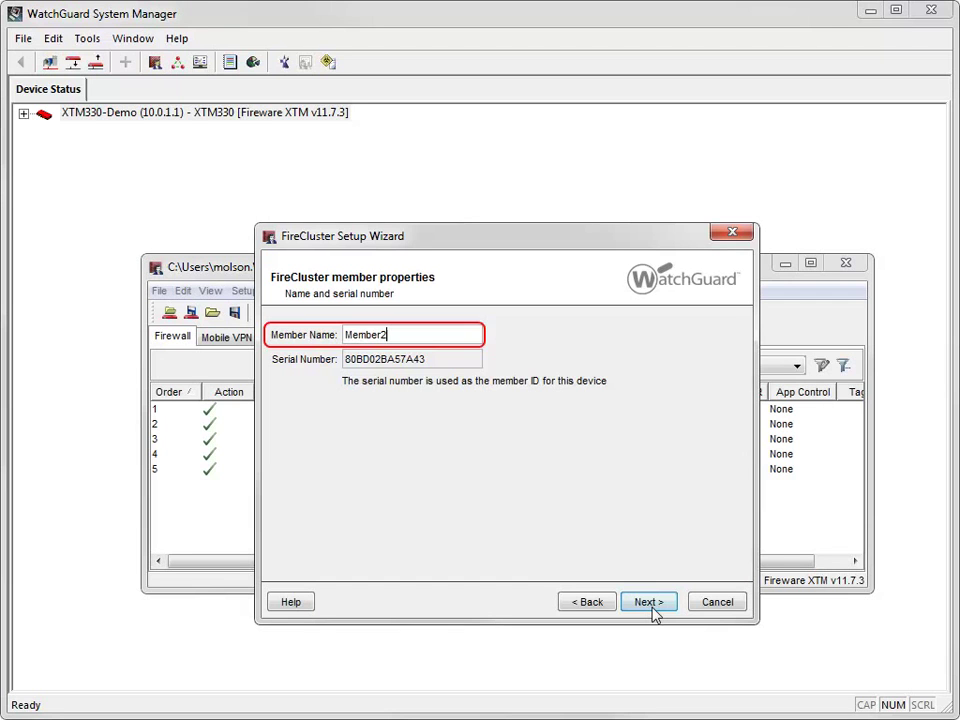
pyautogui.click(650, 604)
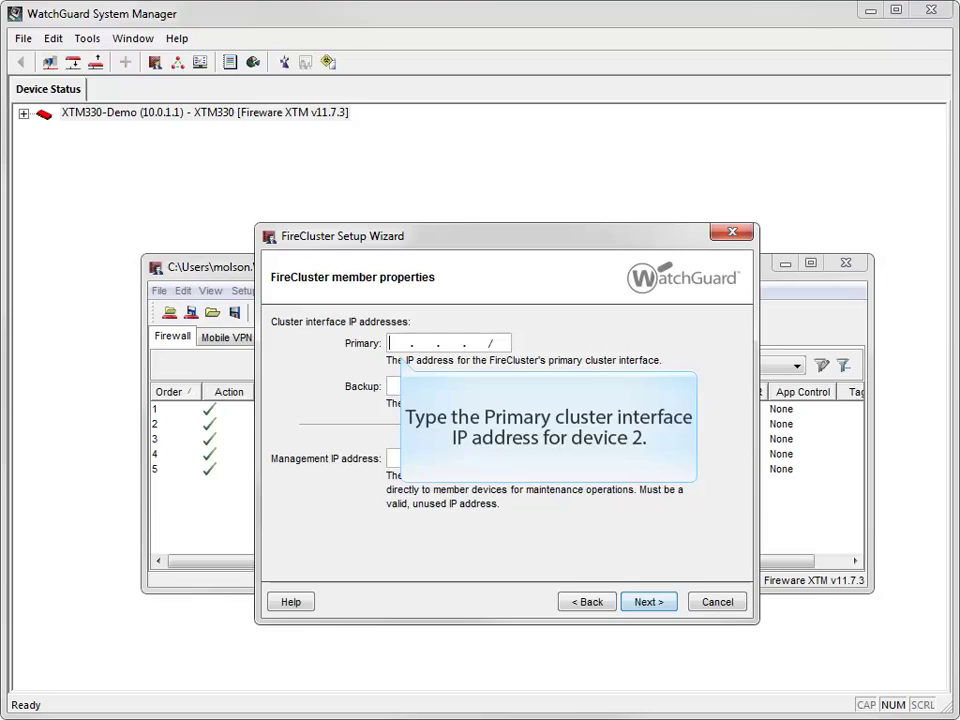
# Step: Give Member2 primary 10.10.6.2/24, backup 10.10.5.2/24 and management 10.10.1.2/24 addresses
pyautogui.write('10. 1')
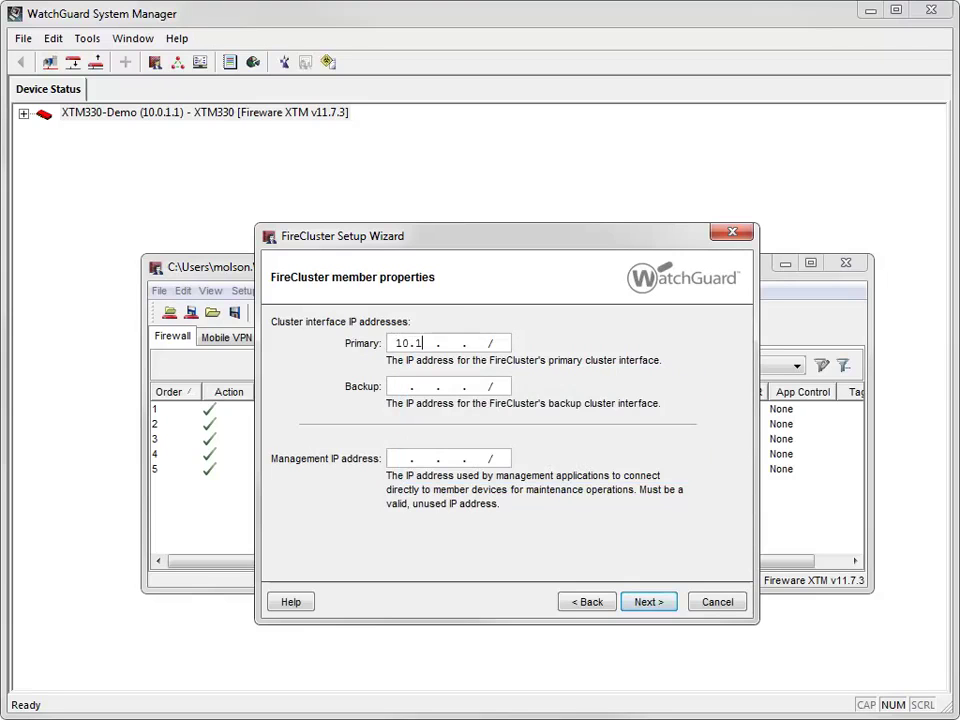
pyautogui.write('0. 6 . 2 /24')
pyautogui.press('Tab')
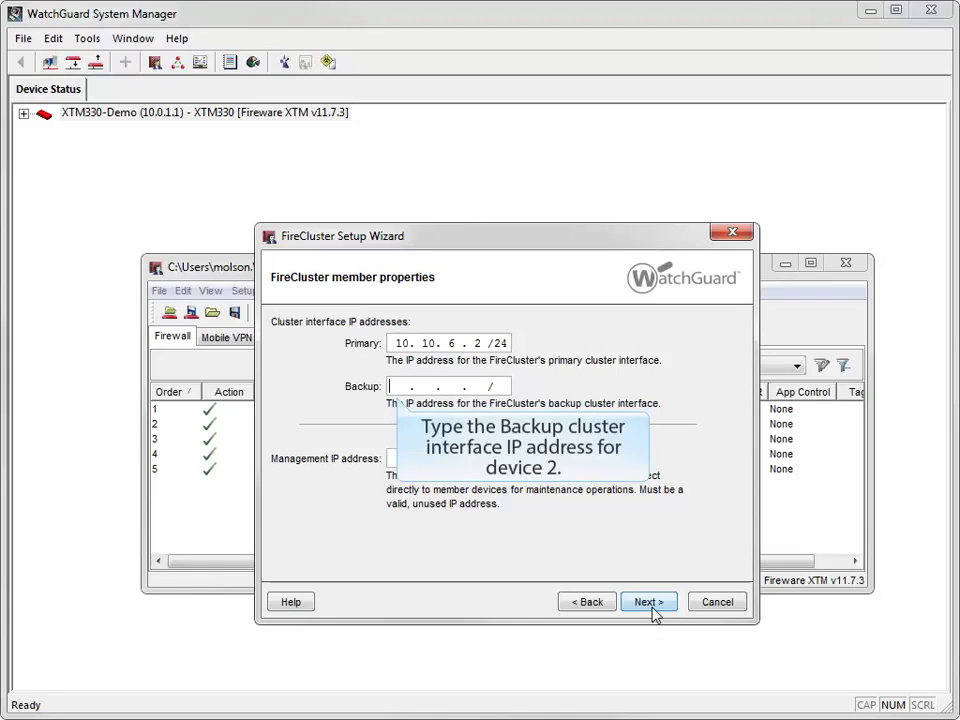
pyautogui.write('10.10')
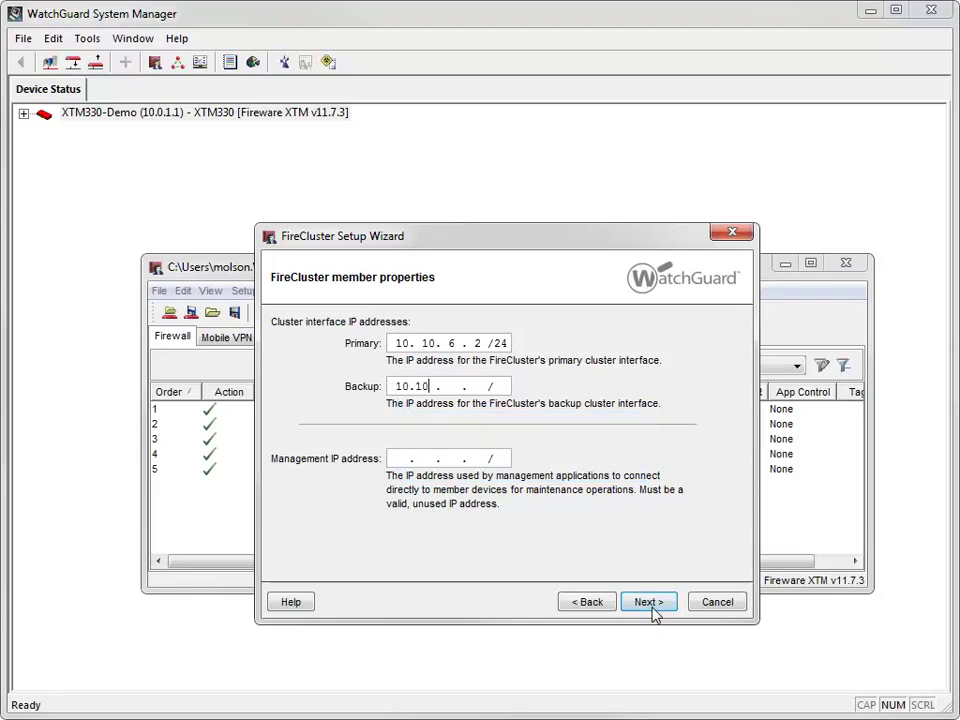
pyautogui.write('.5.2/24')
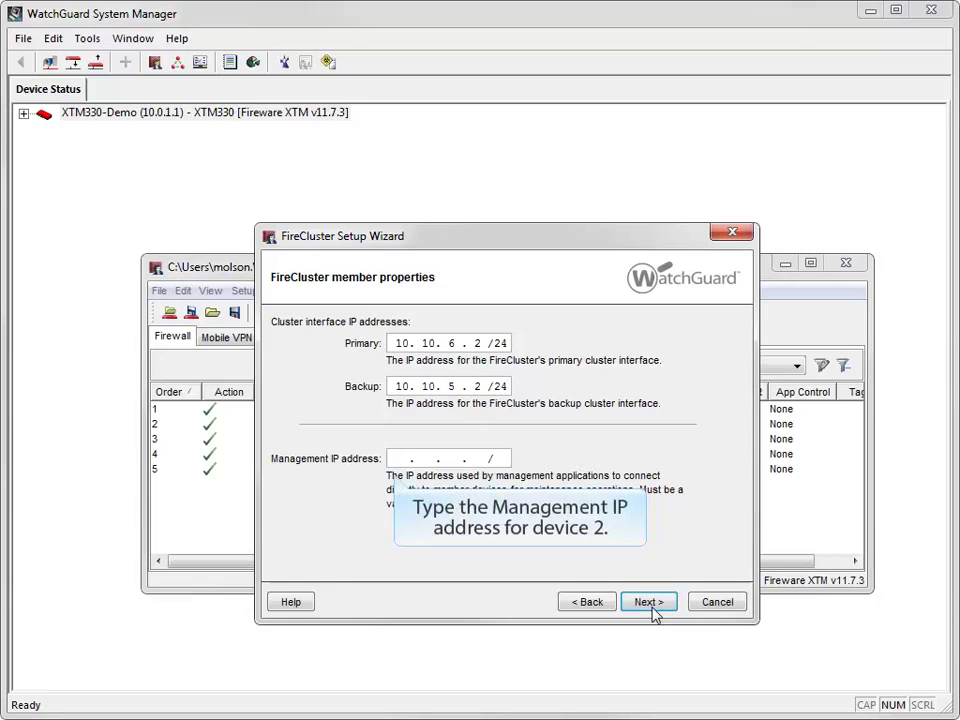
pyautogui.write('10.10.')
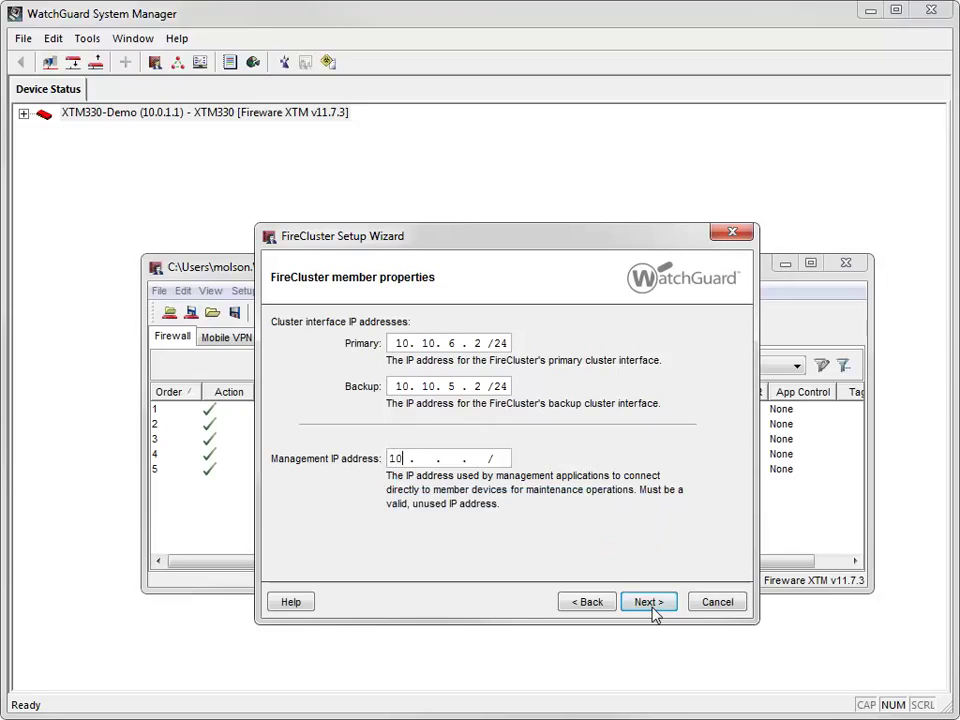
pyautogui.write('1.2/24')
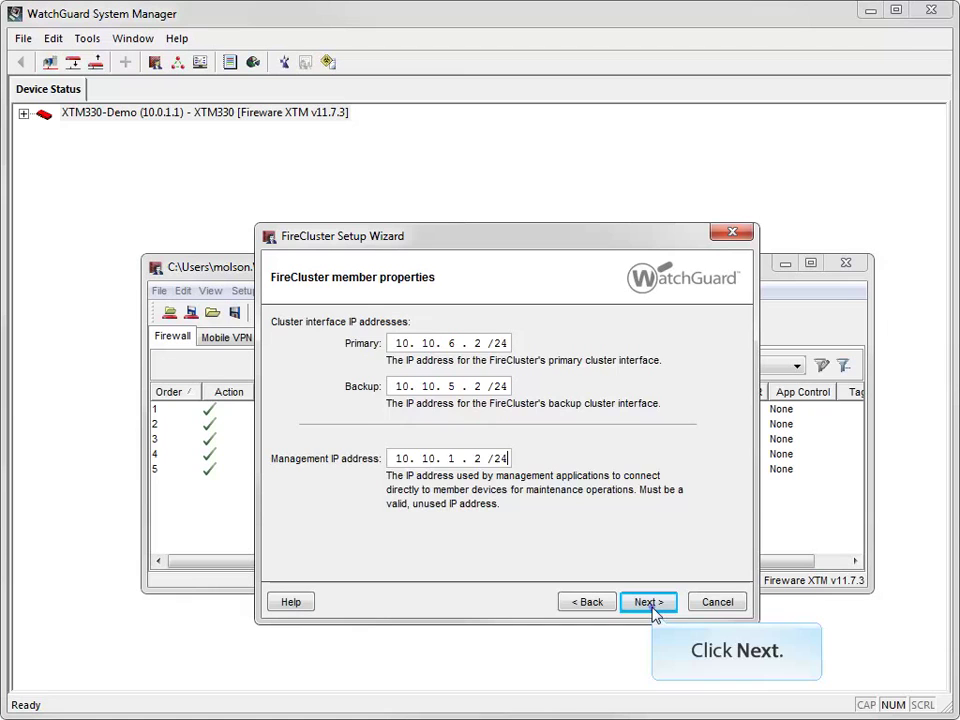
pyautogui.click(652, 610)
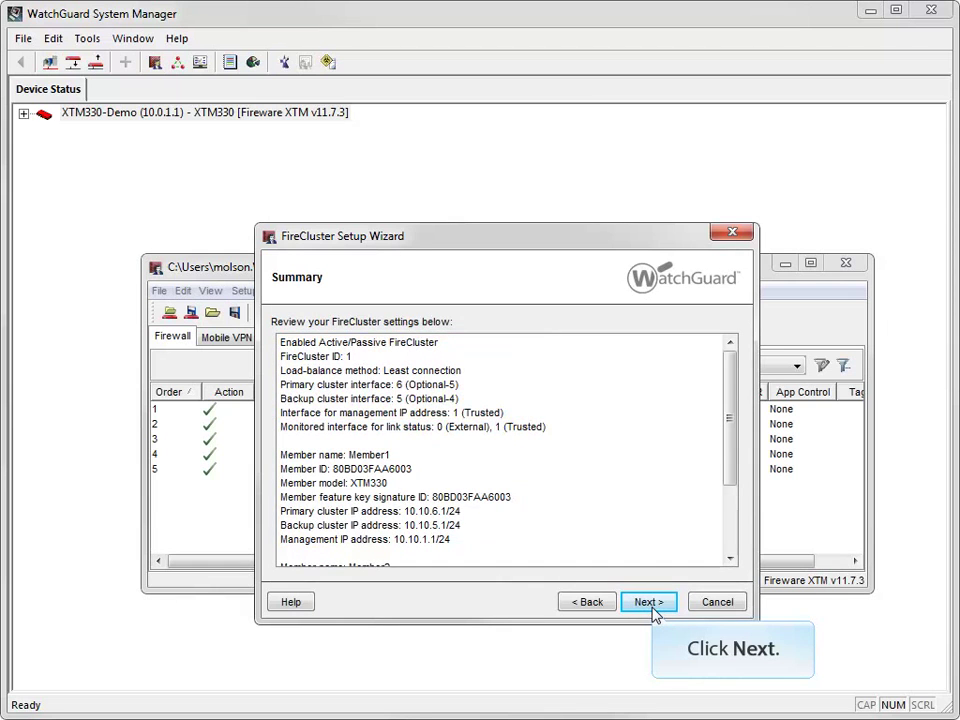
# Step: Accept the FireCluster summary and finish the setup wizard
pyautogui.click(650, 603)
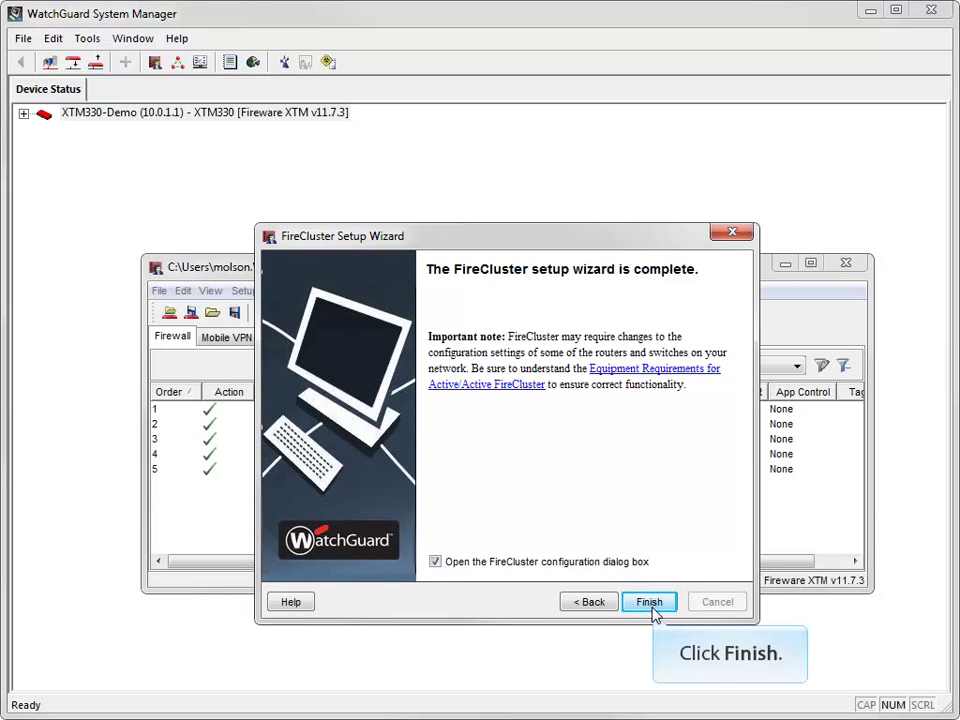
pyautogui.click(649, 602)
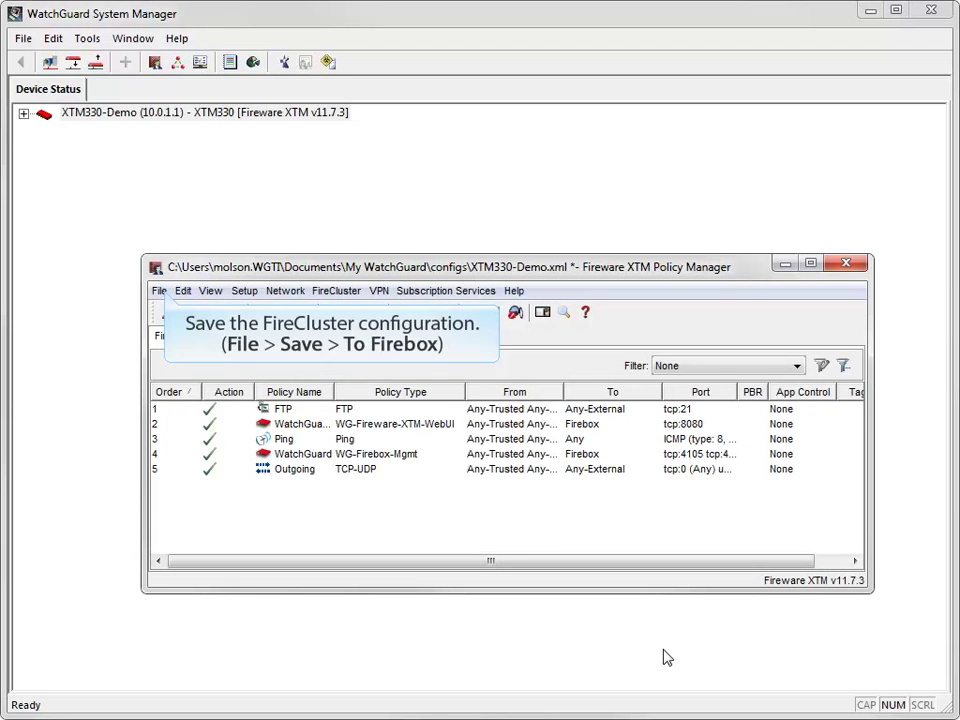
# Step: Save the configuration to the Firebox at 10.0.1.1, overwriting the local XTM330-Demo.xml
pyautogui.click(162, 291)
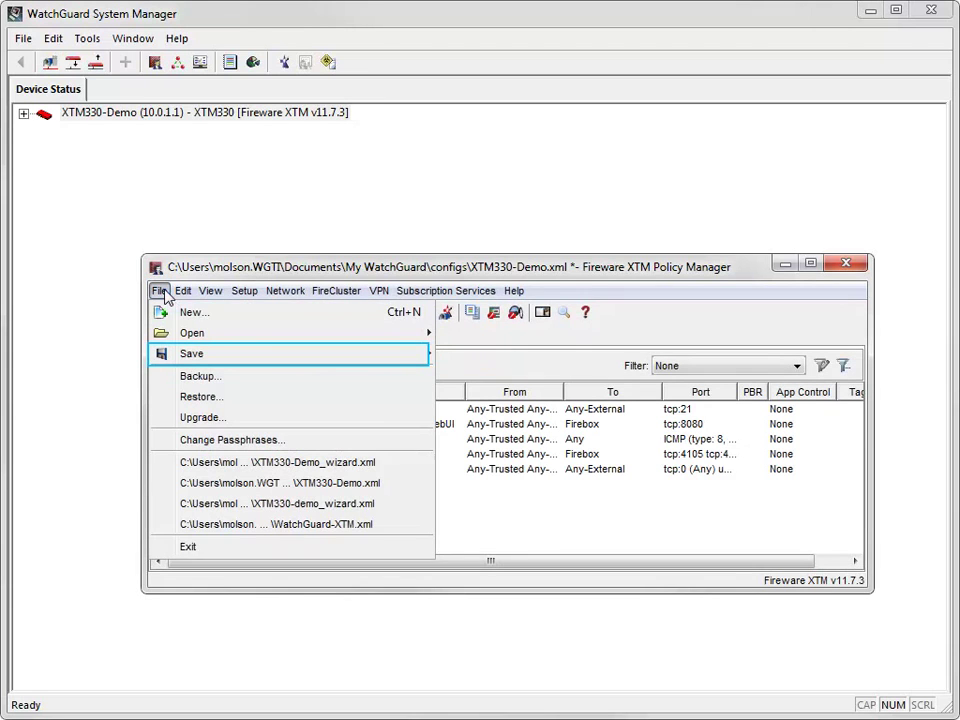
pyautogui.moveTo(330, 360)
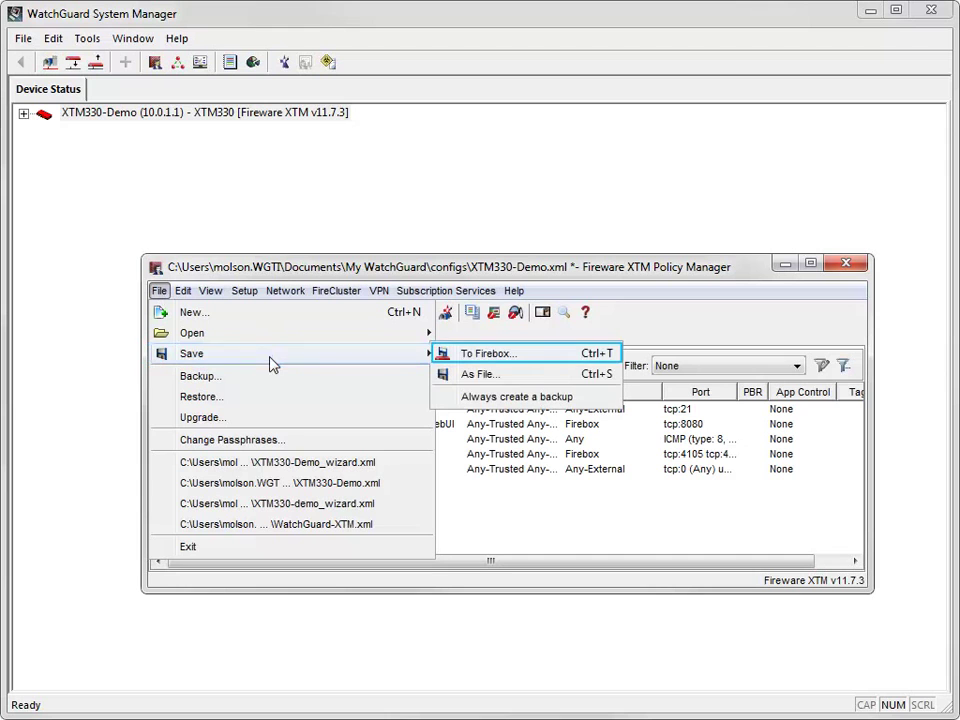
pyautogui.click(463, 364)
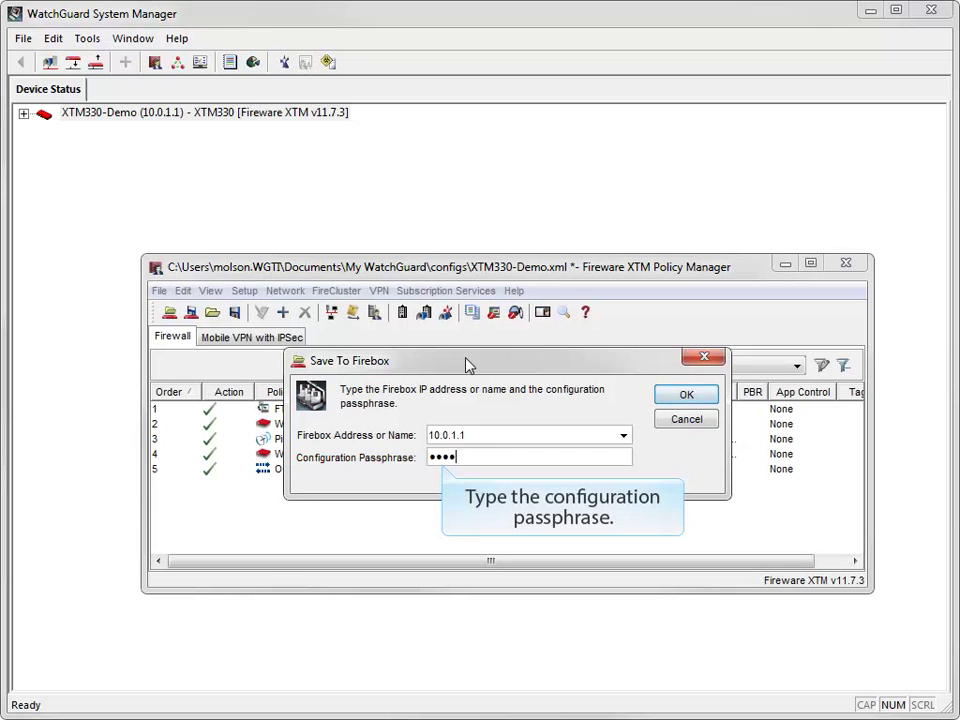
pyautogui.click(688, 394)
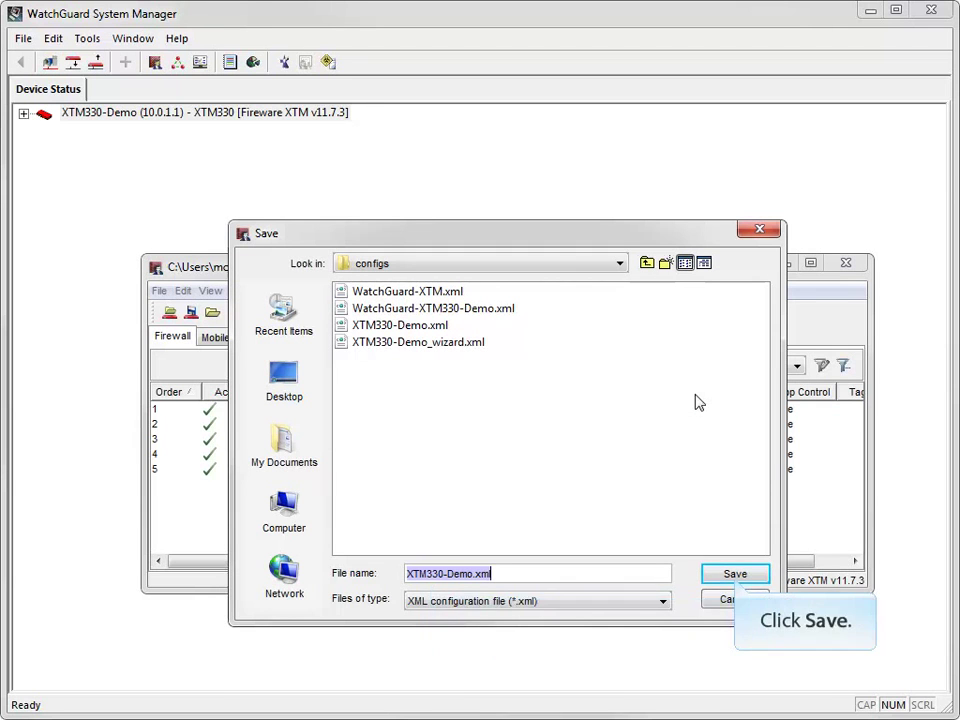
pyautogui.click(735, 578)
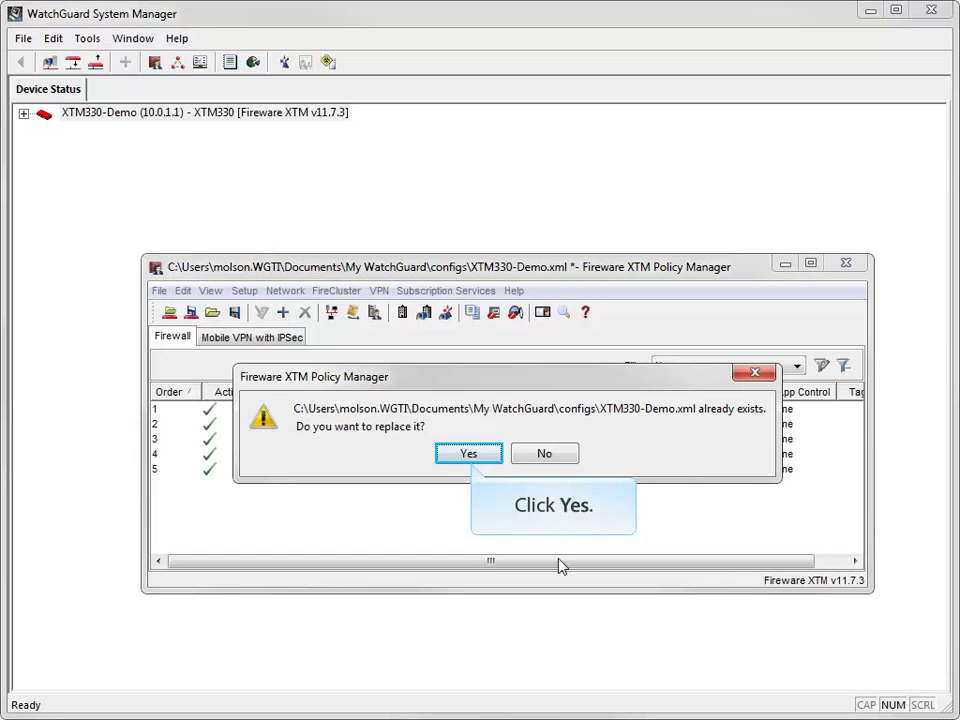
pyautogui.click(462, 454)
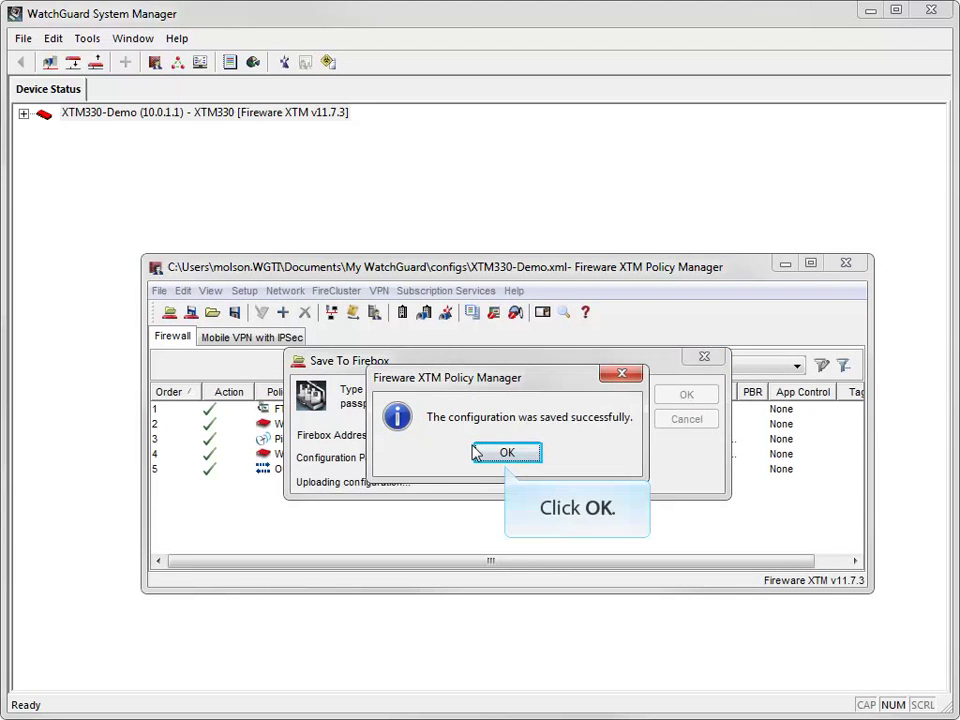
pyautogui.click(482, 455)
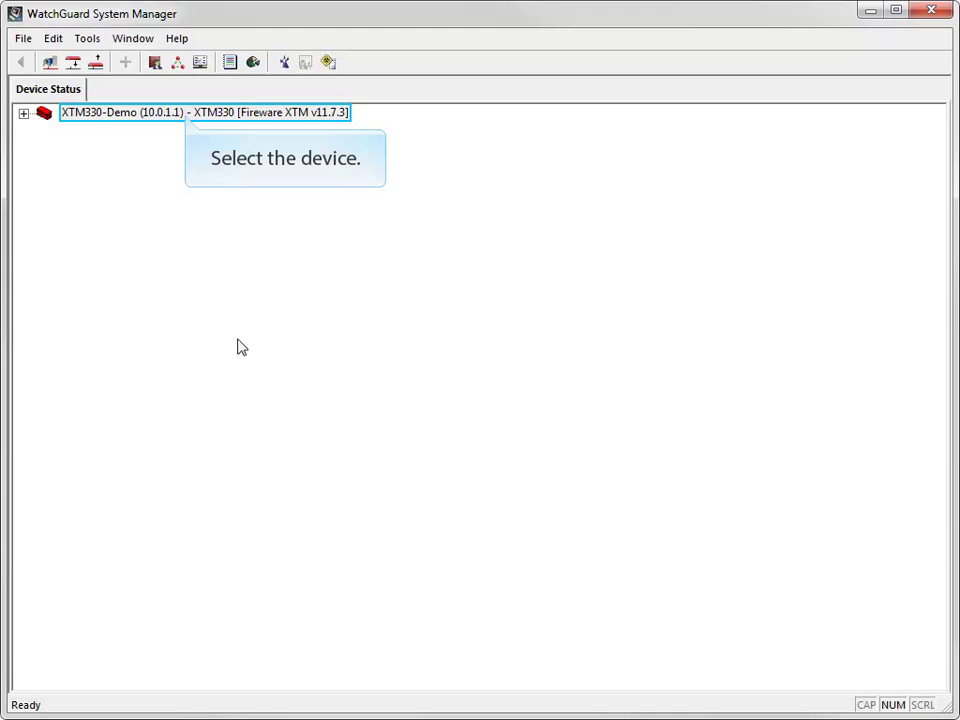
# Step: Launch Firebox System Manager for the XTM330-Demo device to see its cluster view
pyautogui.click(188, 118)
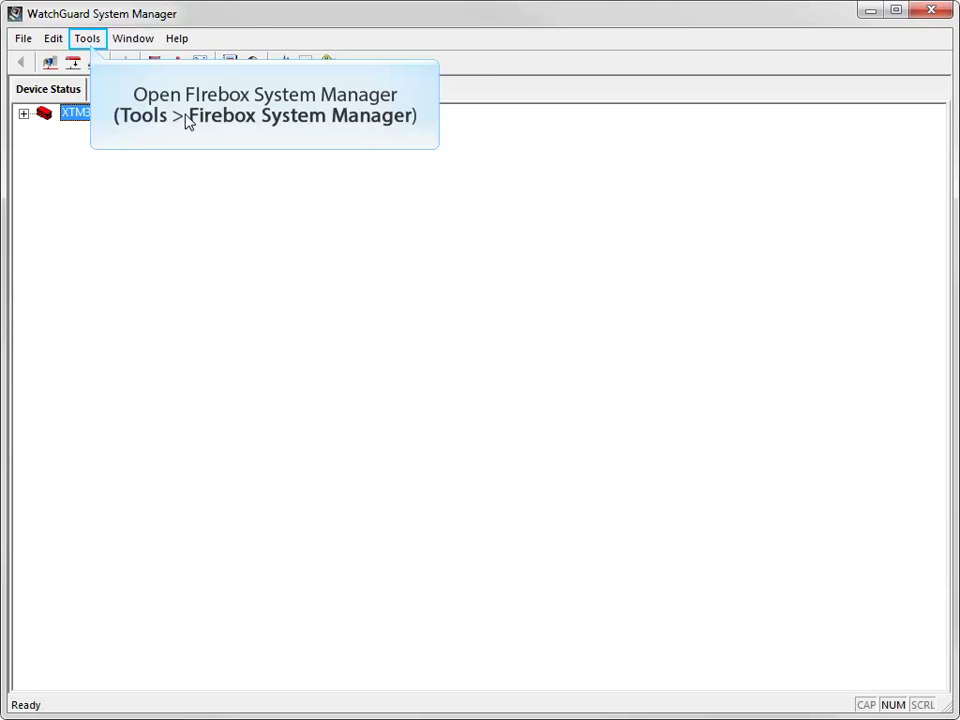
pyautogui.click(90, 42)
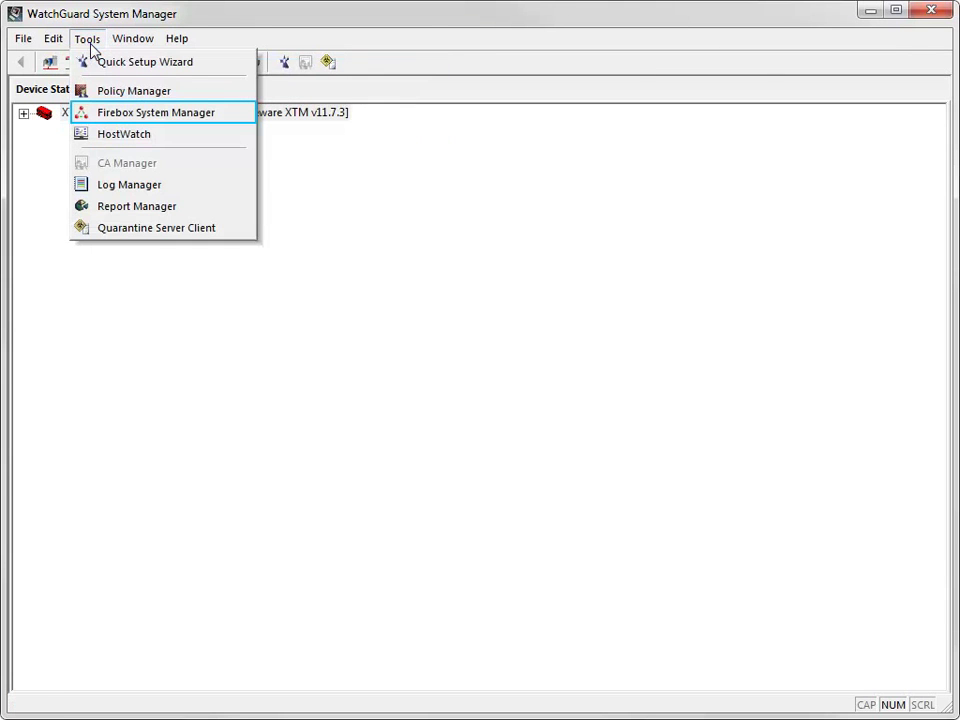
pyautogui.click(94, 114)
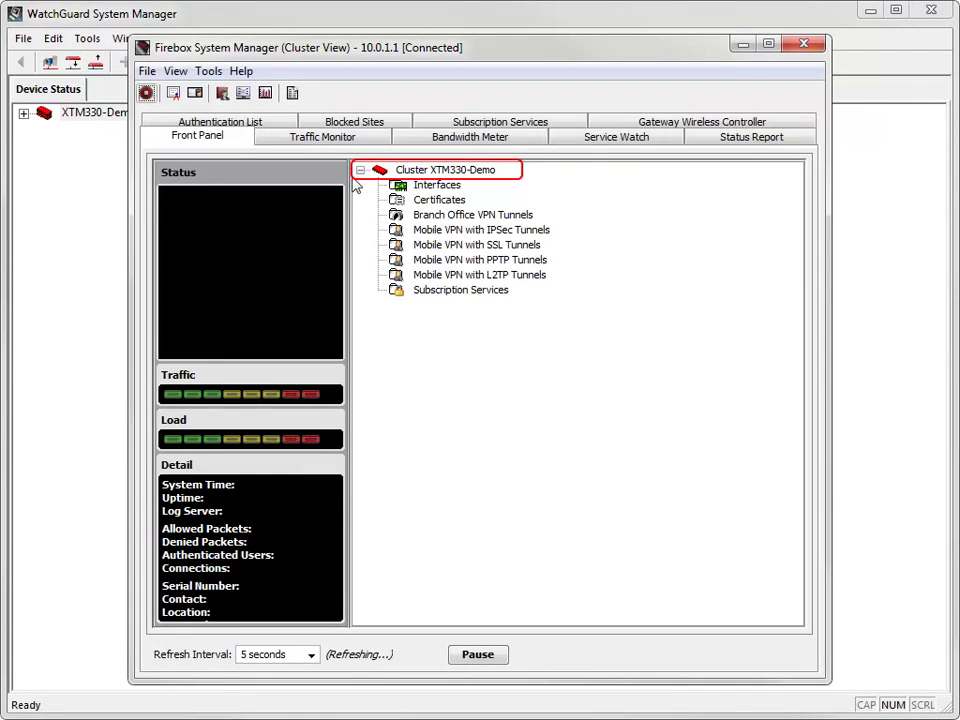